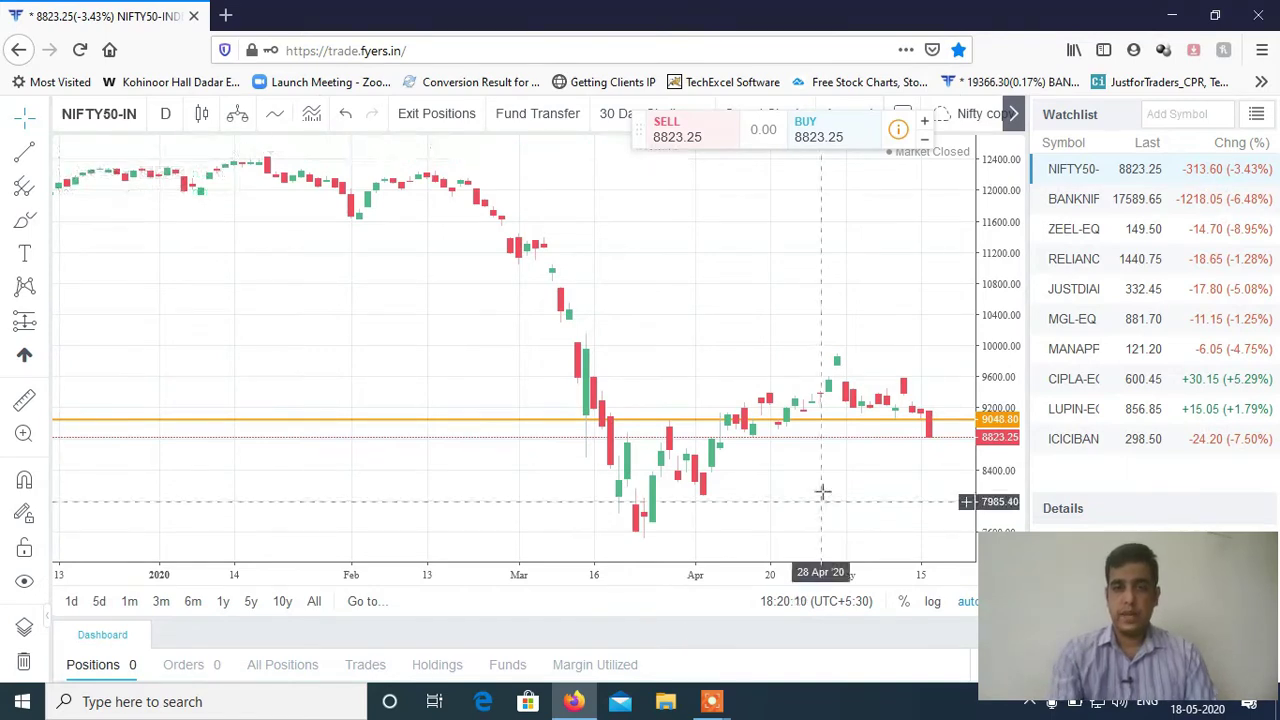
Zoom the NIFTY50 chart in twice and back out once, then switch to BANKNIFTY 20 May futures
{"action": "left_click", "coordinate": [515, 541]}
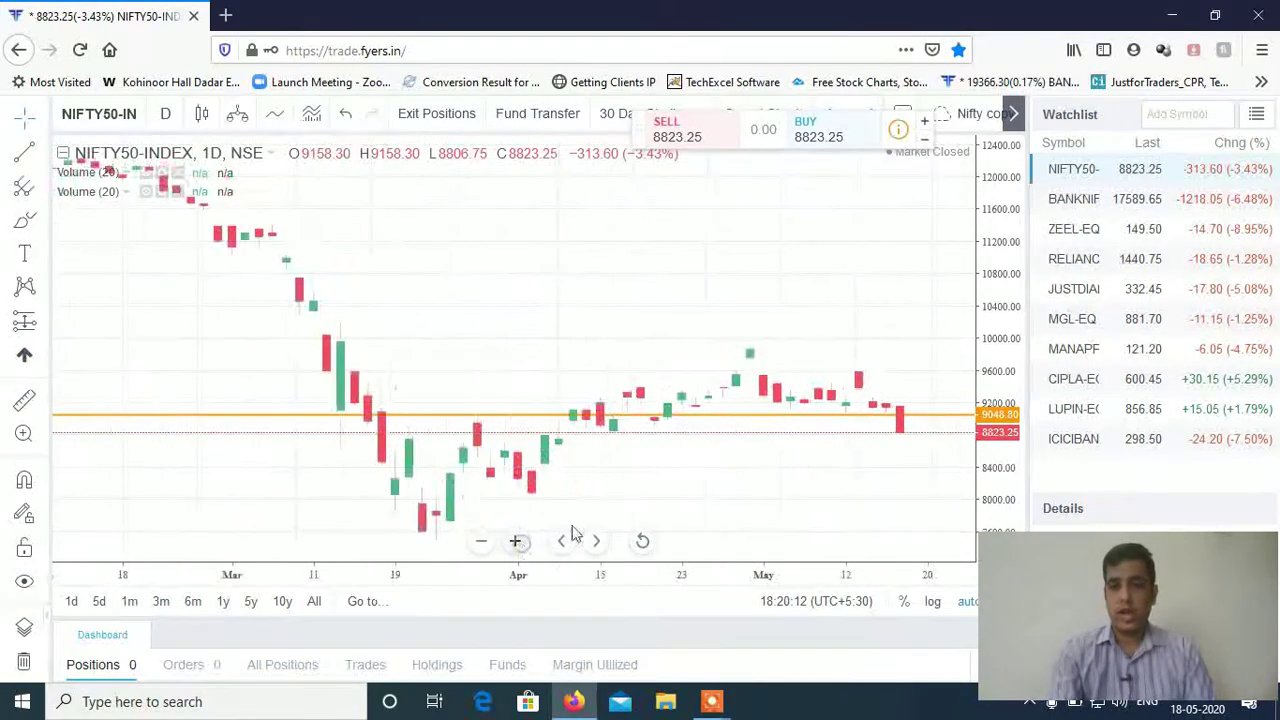
{"action": "left_click", "coordinate": [515, 541]}
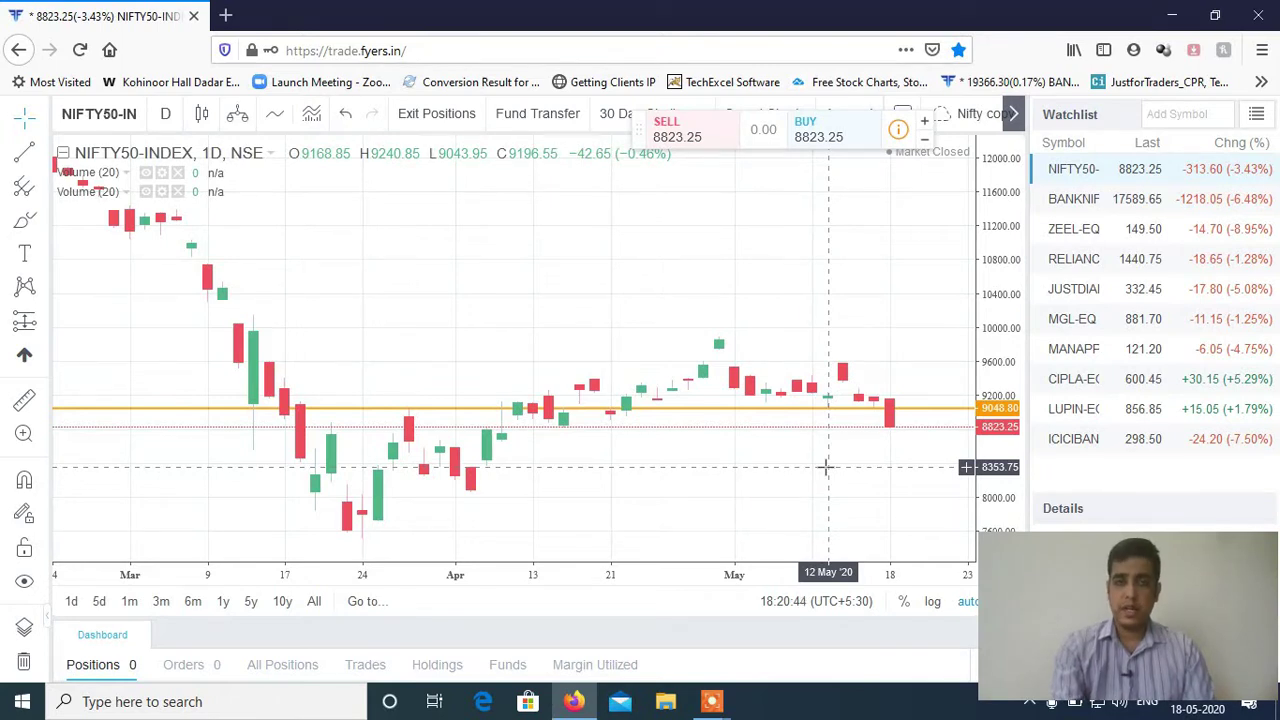
{"action": "left_click", "coordinate": [481, 541]}
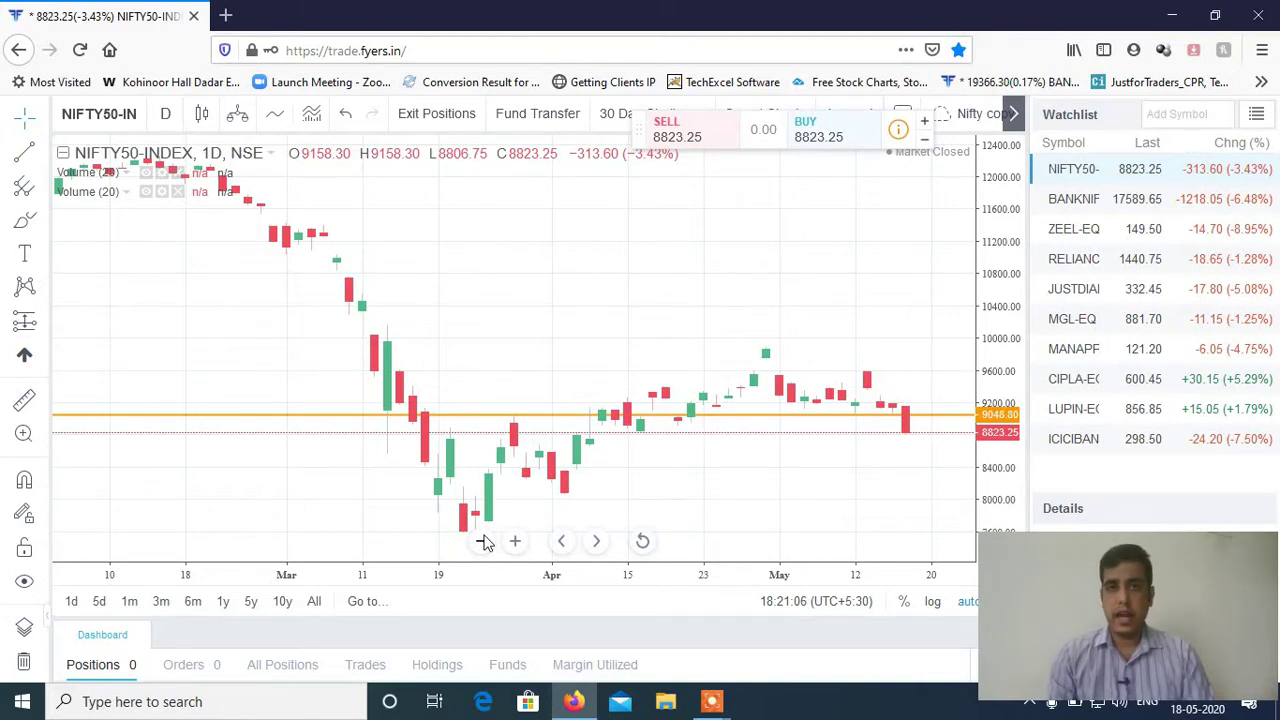
{"action": "key", "text": "Down"}
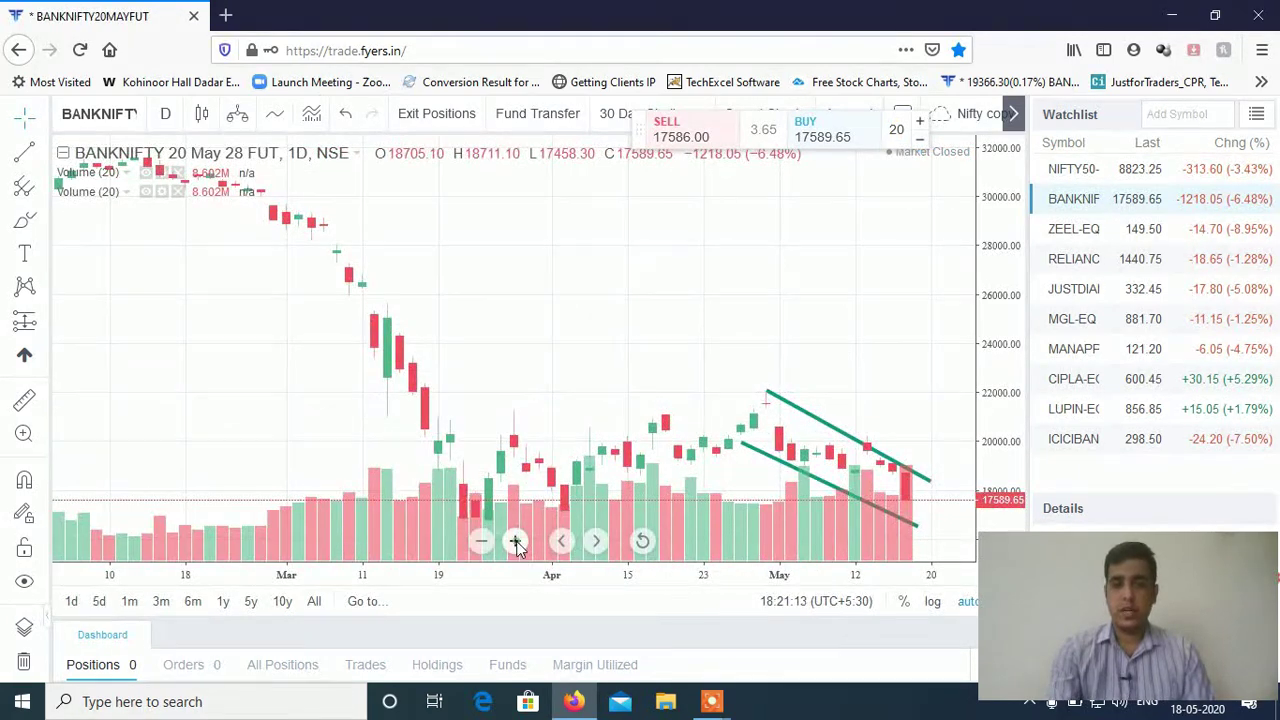
Zoom in and brush-circle the latest BANKNIFTY candle's low on the lower channel line
{"action": "left_click", "coordinate": [516, 542]}
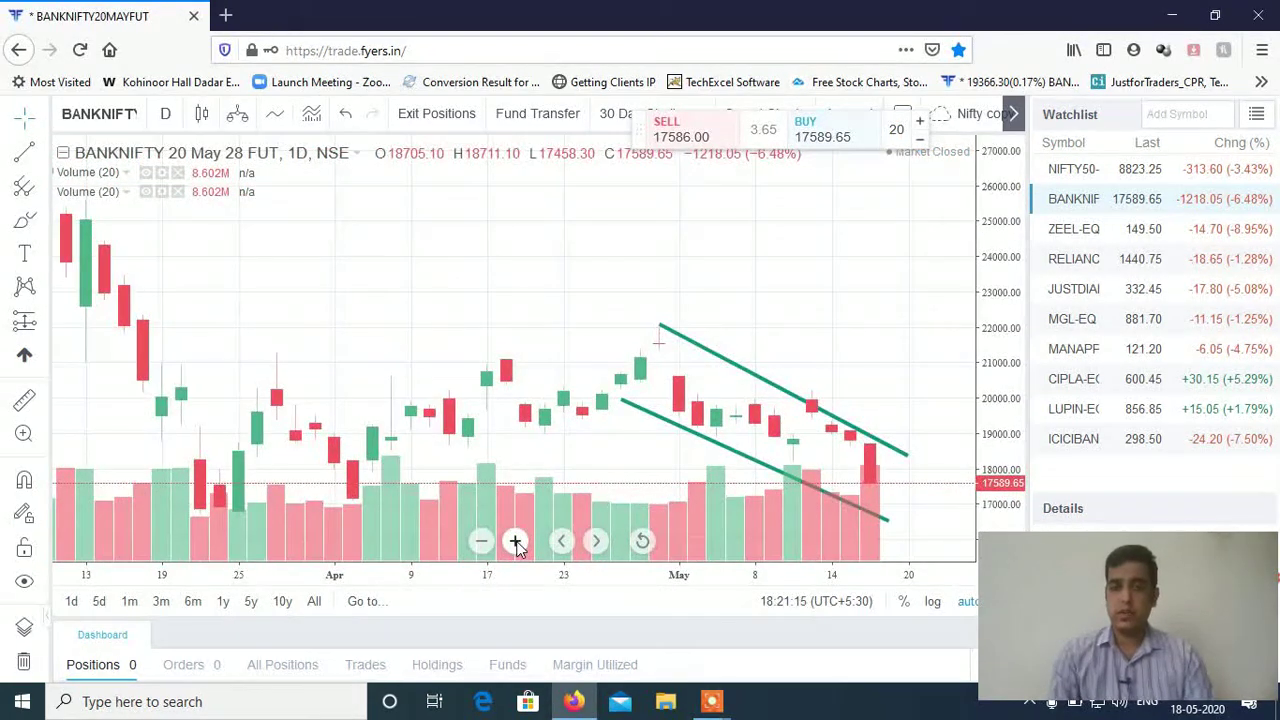
{"action": "left_click", "coordinate": [40, 223]}
{"action": "left_click", "coordinate": [74, 225]}
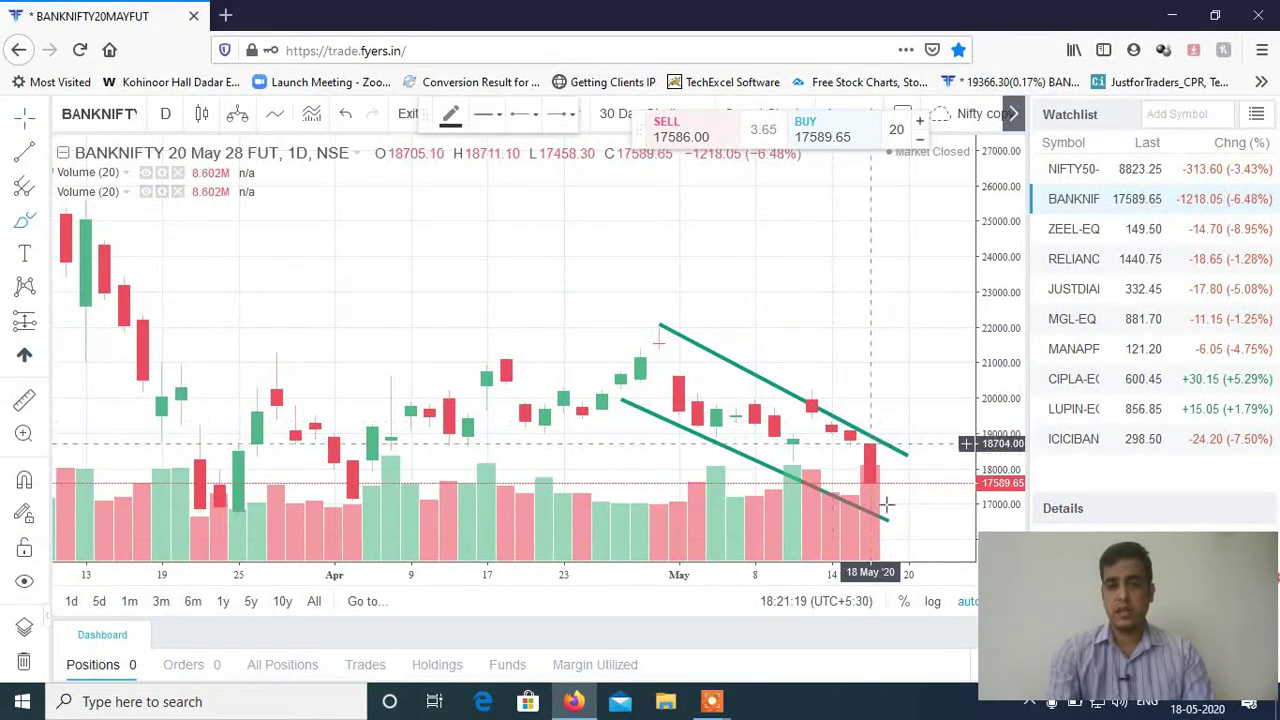
{"action": "mouse_move", "coordinate": [878, 505]}
{"action": "left_mouse_down"}
{"action": "mouse_move", "coordinate": [856, 508]}
{"action": "mouse_move", "coordinate": [890, 534]}
{"action": "mouse_move", "coordinate": [876, 499]}
{"action": "left_mouse_up"}
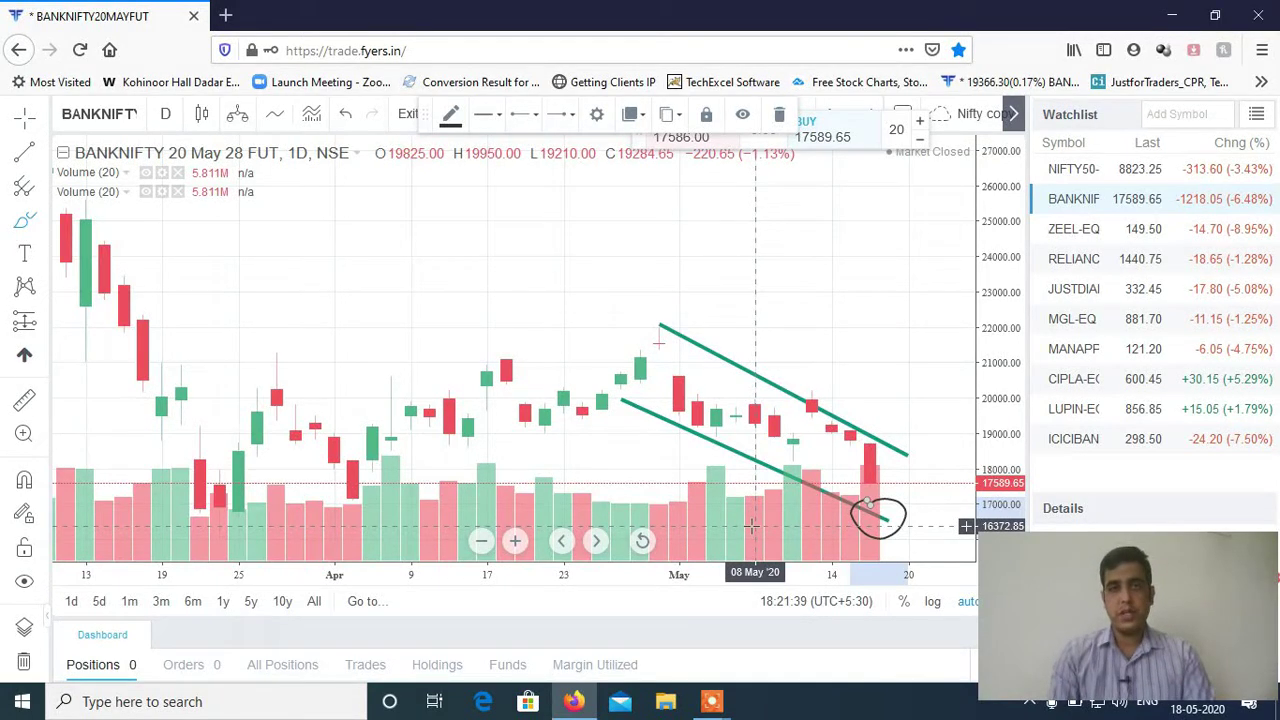
View the ZEEL and JUSTDIAL charts, ending on the RELIANCE INDUSTRIES daily chart
{"action": "left_click", "coordinate": [1087, 230]}
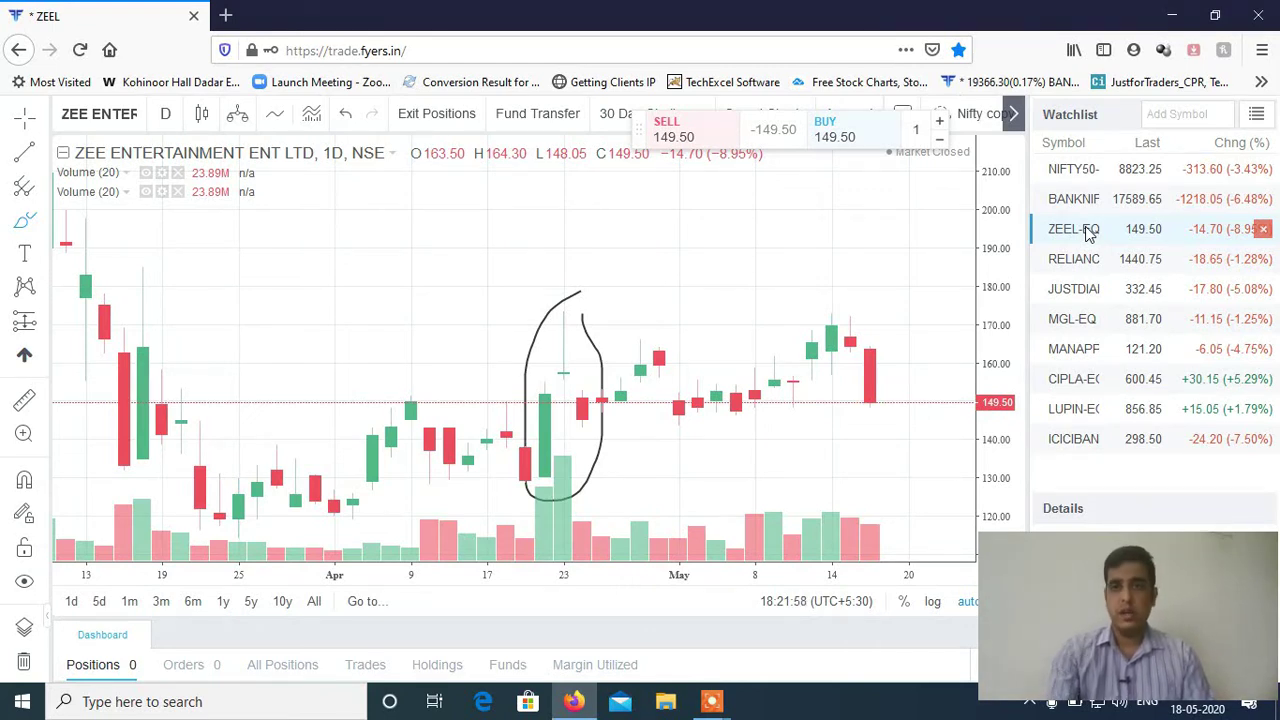
{"action": "left_click", "coordinate": [1085, 292]}
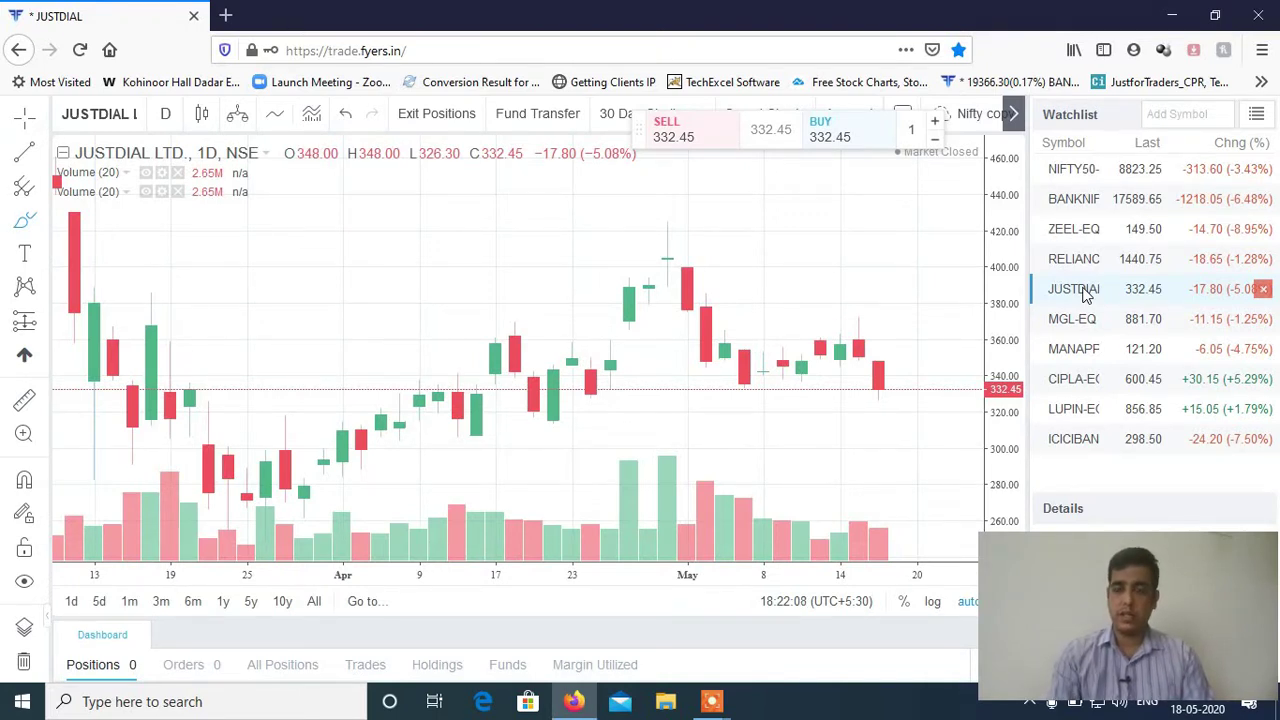
{"action": "left_click", "coordinate": [1094, 261]}
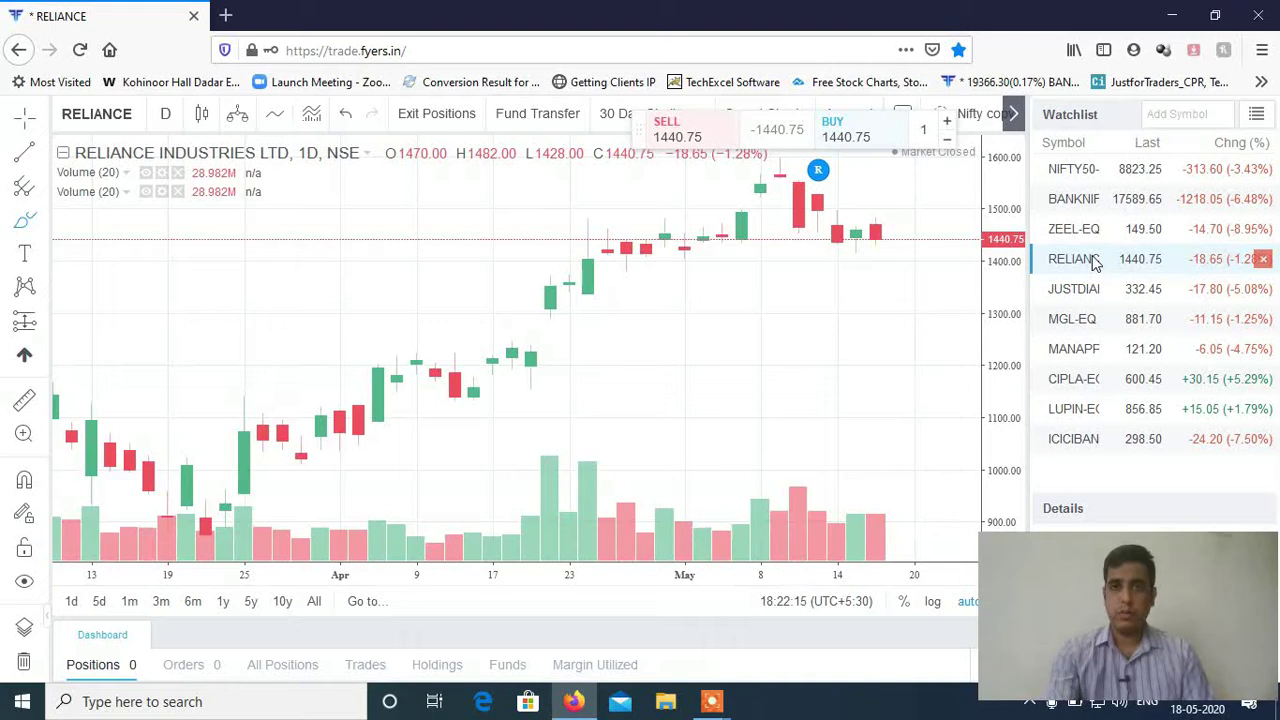
View the MGL and CIPLA charts, then switch to MANAPPURAM FINANCE
{"action": "left_click", "coordinate": [1074, 322]}
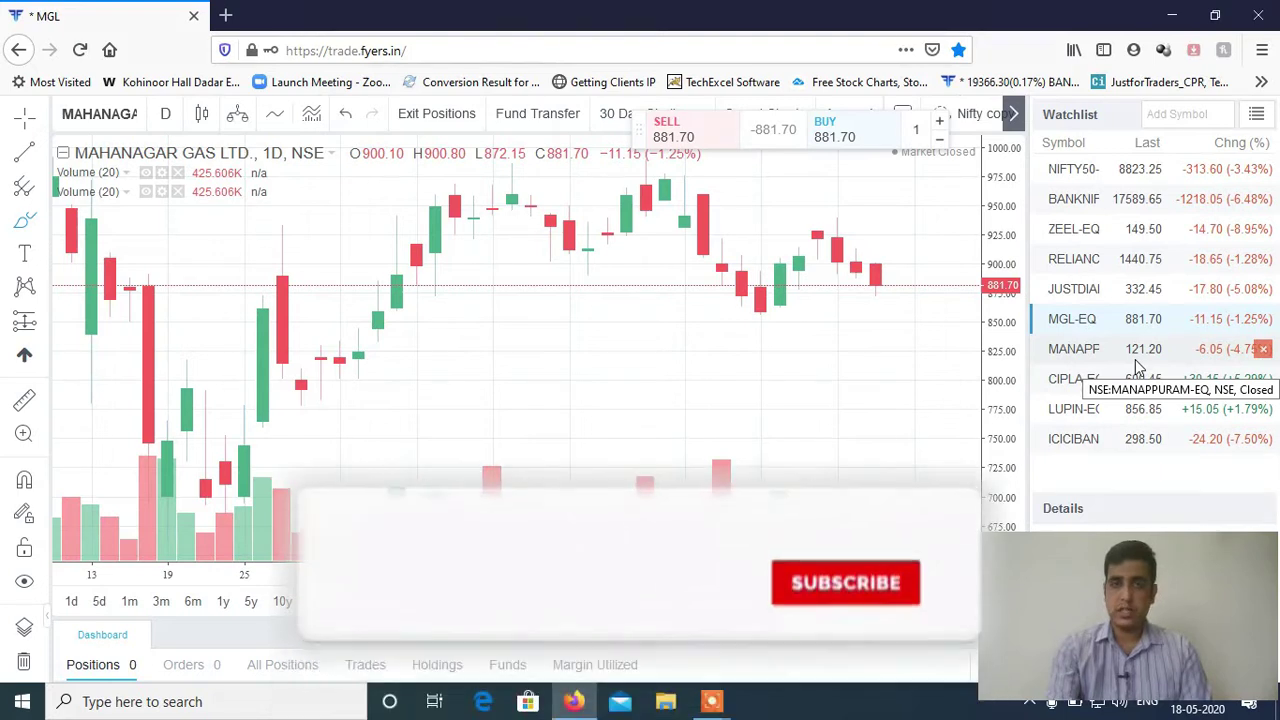
{"action": "left_click", "coordinate": [1080, 378]}
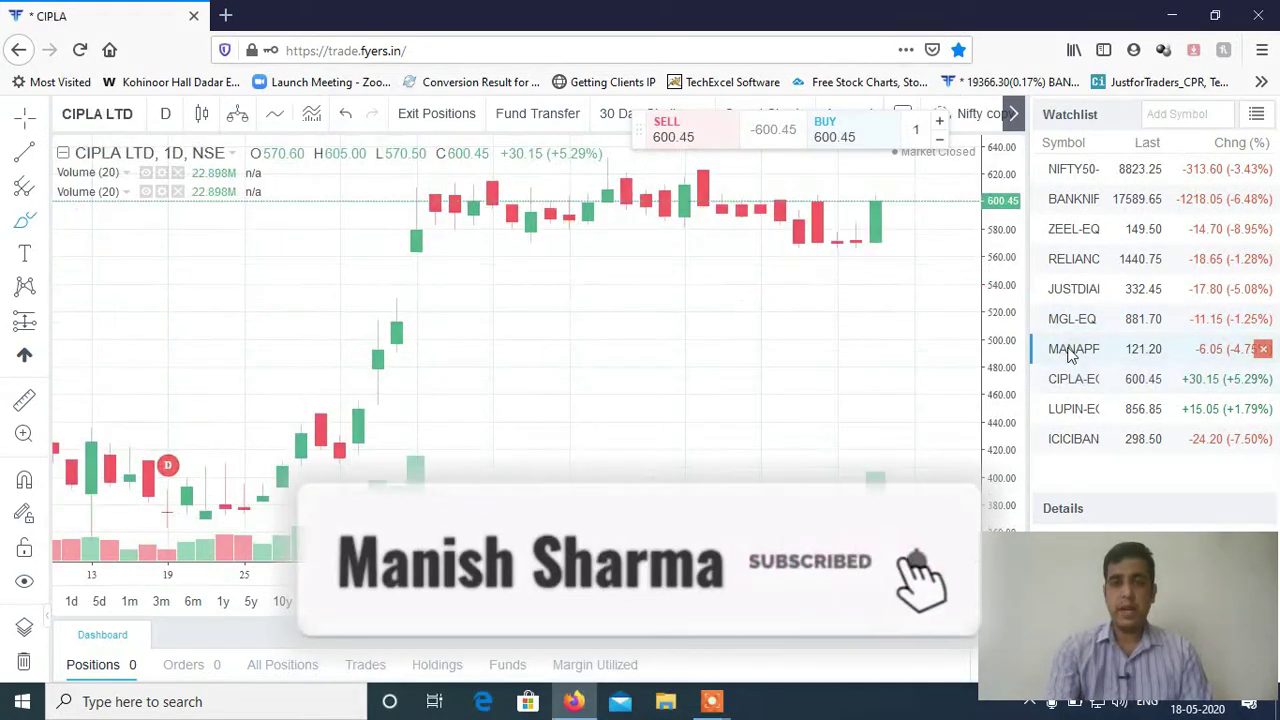
{"action": "left_click", "coordinate": [1068, 350]}
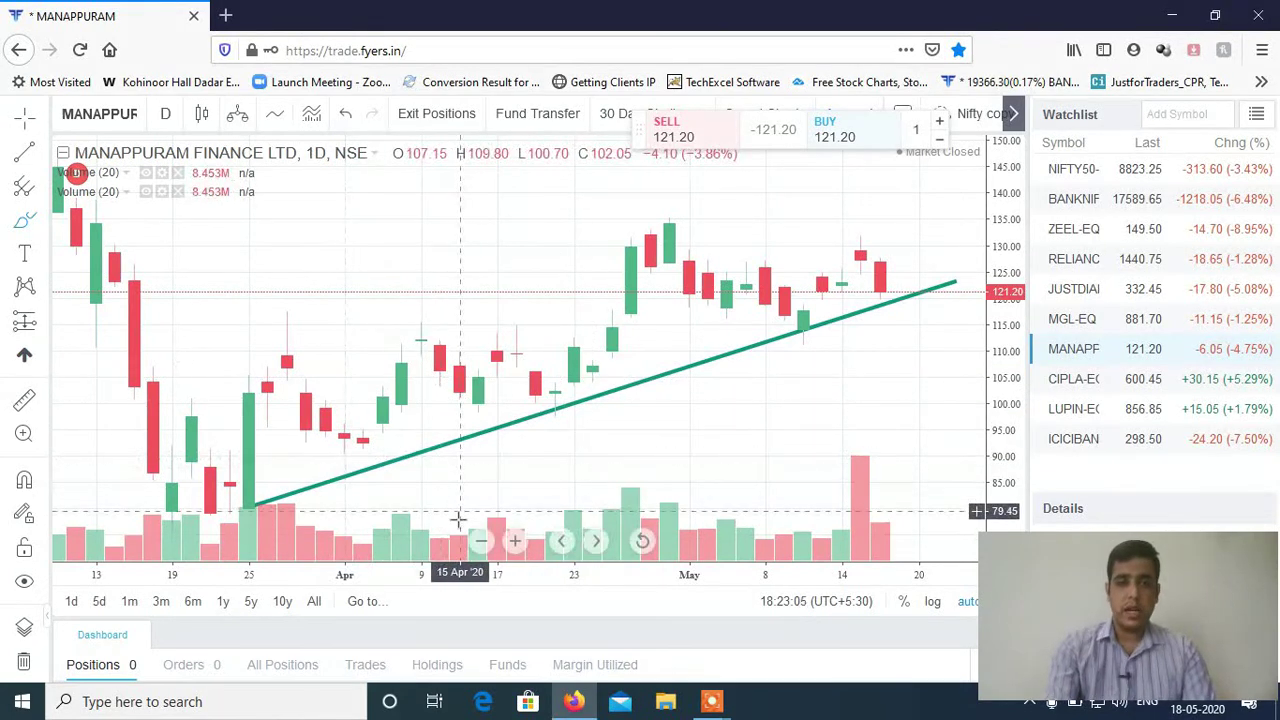
Zoom MANAPPURAM out to early February and brush-sketch over the May candles near 130
{"action": "left_click", "coordinate": [479, 544]}
{"action": "left_click", "coordinate": [479, 544]}
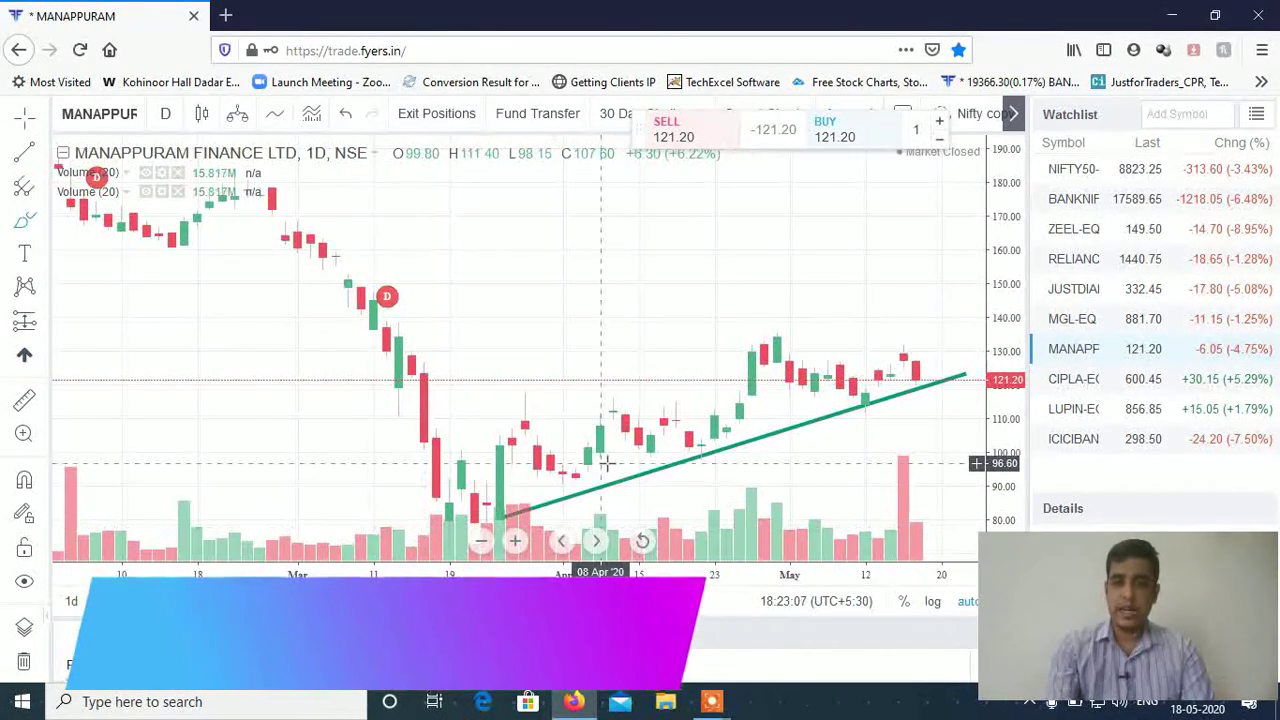
{"action": "left_click", "coordinate": [25, 220]}
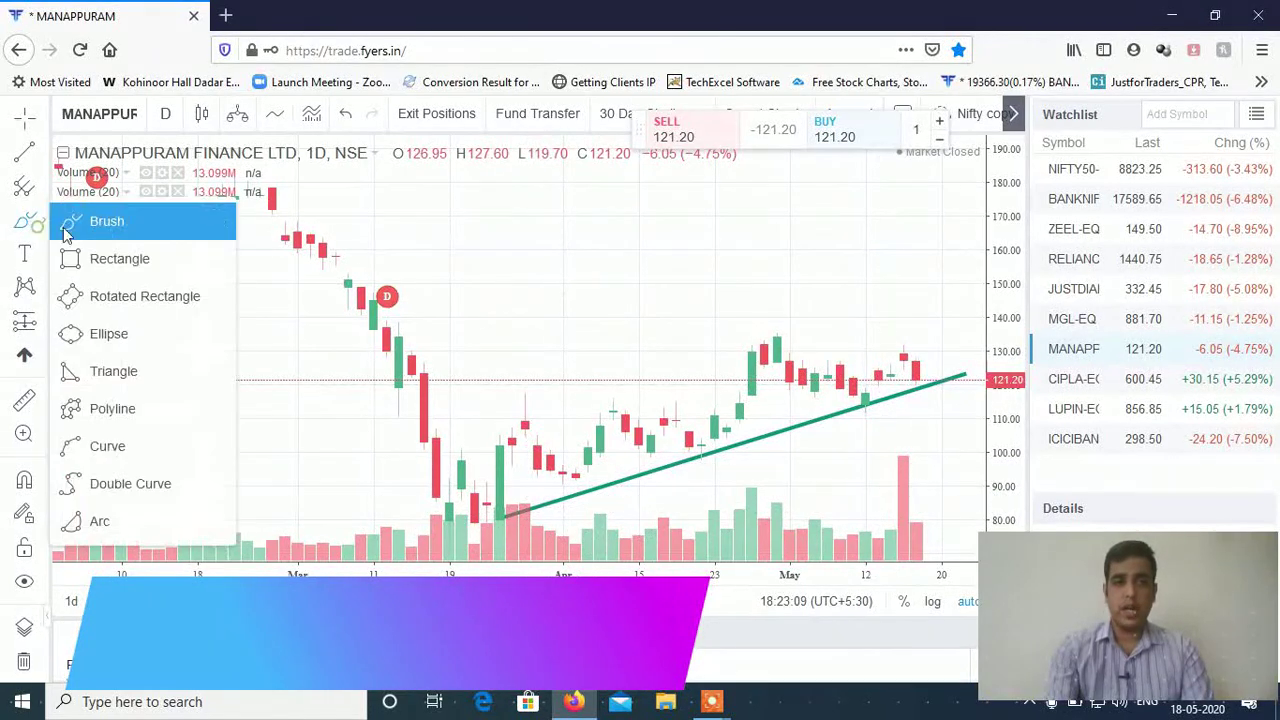
{"action": "left_click", "coordinate": [95, 222]}
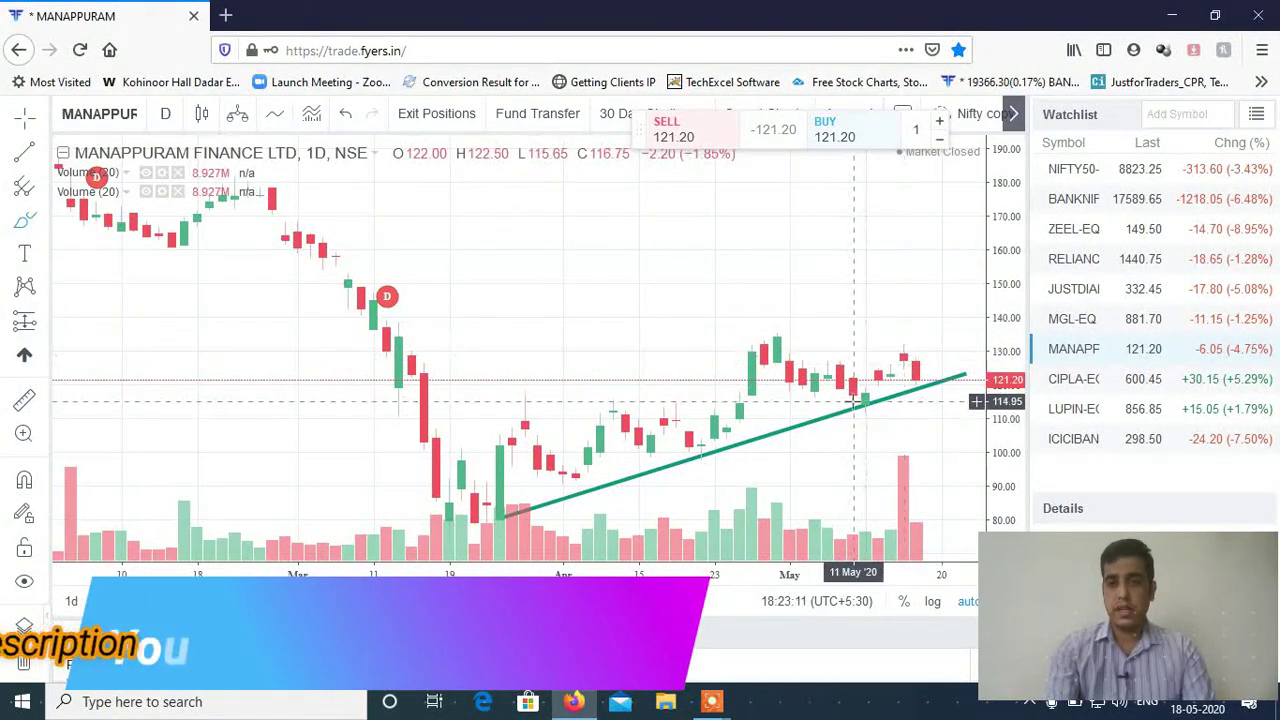
{"action": "mouse_move", "coordinate": [783, 358]}
{"action": "left_mouse_down"}
{"action": "mouse_move", "coordinate": [865, 398]}
{"action": "mouse_move", "coordinate": [940, 352]}
{"action": "mouse_move", "coordinate": [870, 347]}
{"action": "mouse_move", "coordinate": [940, 347]}
{"action": "left_mouse_up"}
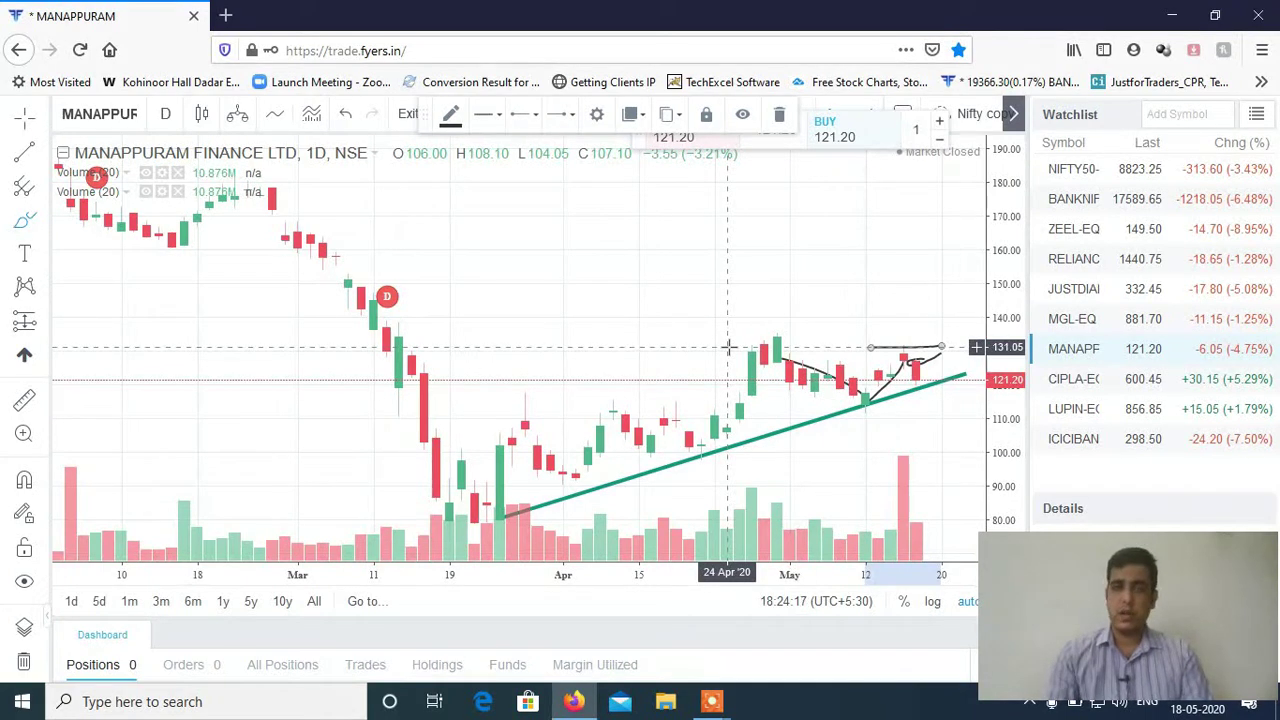
On the CIPLA chart, brush-circle the latest candles
{"action": "left_click", "coordinate": [1118, 380]}
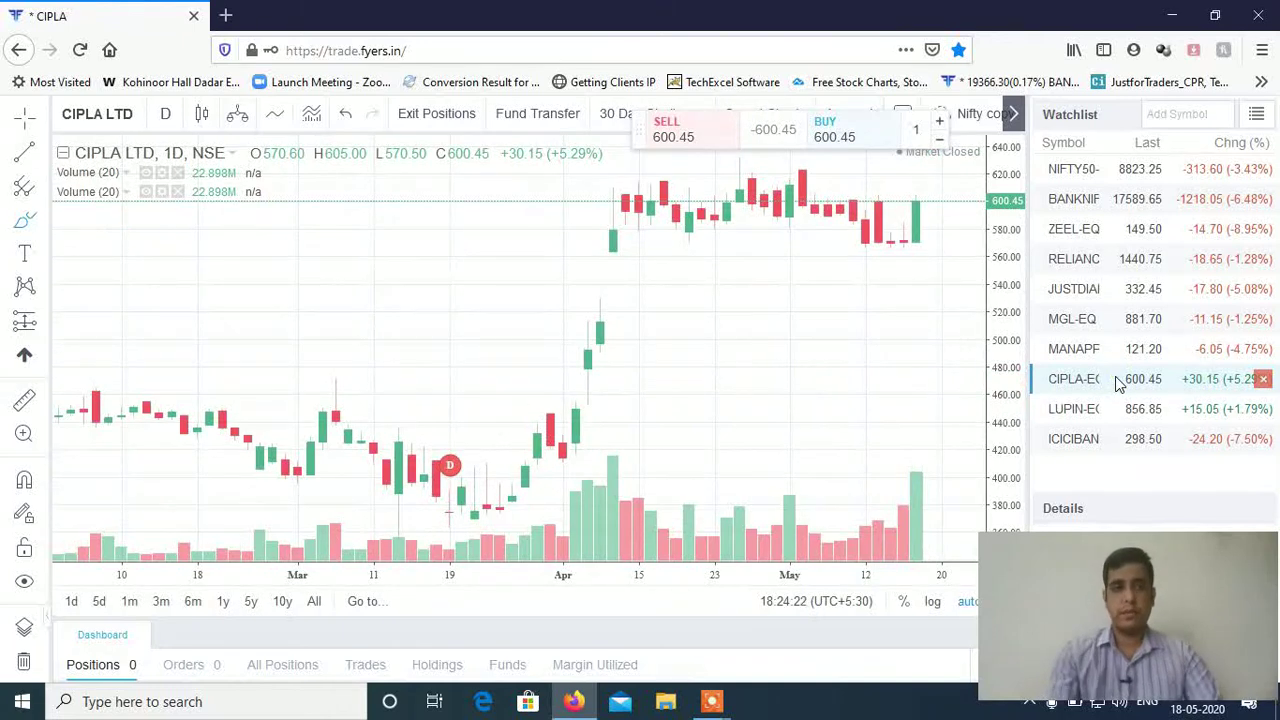
{"action": "left_click", "coordinate": [42, 225]}
{"action": "left_click", "coordinate": [80, 221]}
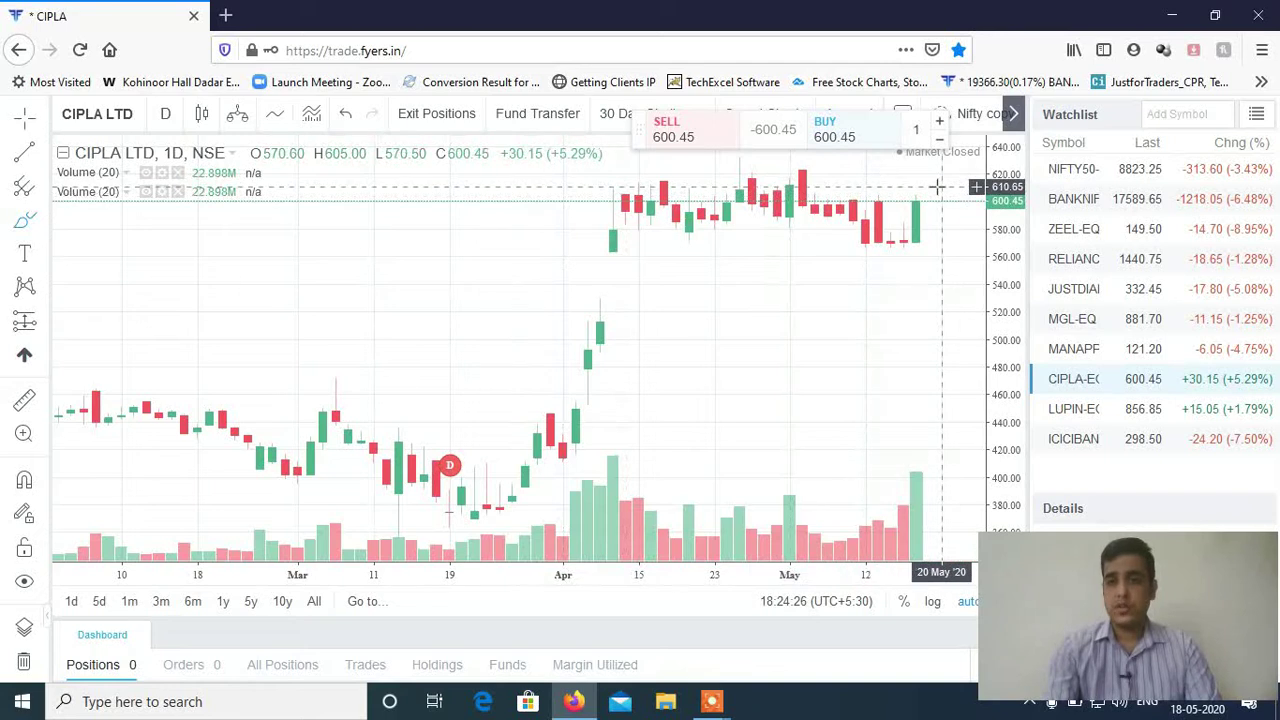
{"action": "mouse_move", "coordinate": [910, 188]}
{"action": "left_mouse_down"}
{"action": "mouse_move", "coordinate": [880, 187]}
{"action": "mouse_move", "coordinate": [897, 260]}
{"action": "mouse_move", "coordinate": [937, 206]}
{"action": "mouse_move", "coordinate": [914, 186]}
{"action": "left_mouse_up"}
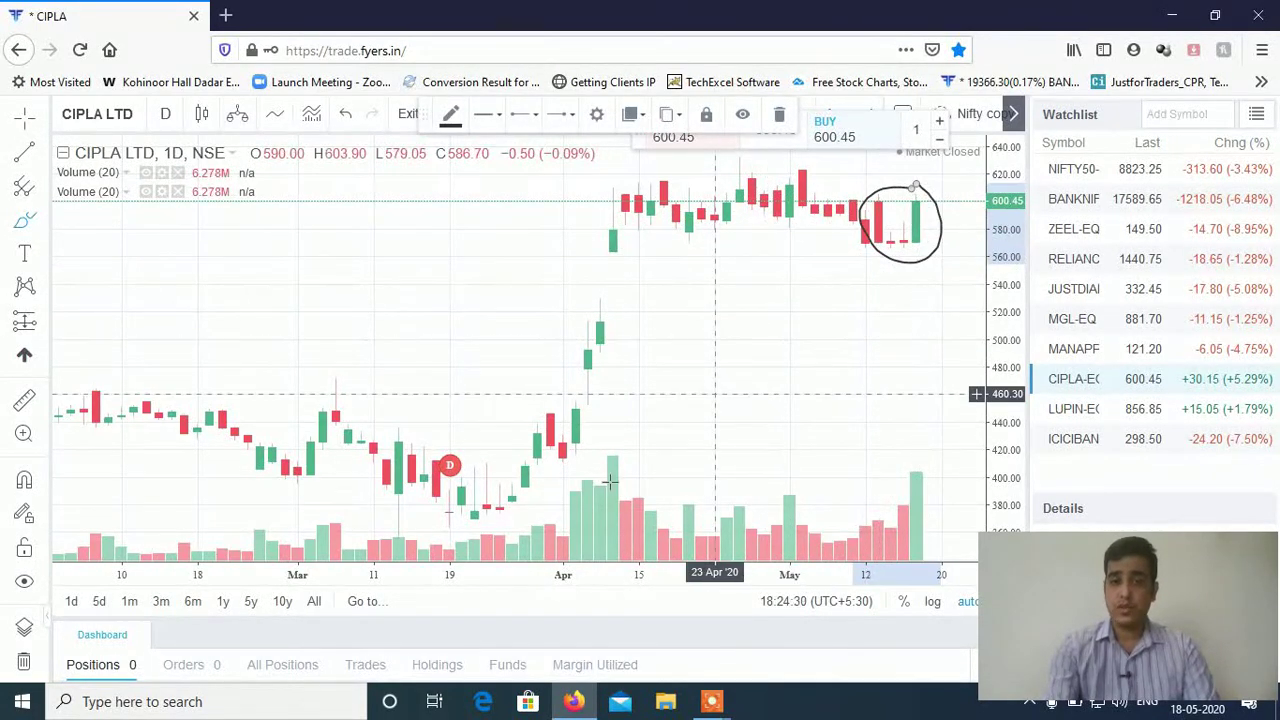
Zoom in twice, brush a line across CIPLA's April–May highs, then open LUPIN
{"action": "left_click", "coordinate": [514, 541]}
{"action": "left_click", "coordinate": [514, 541]}
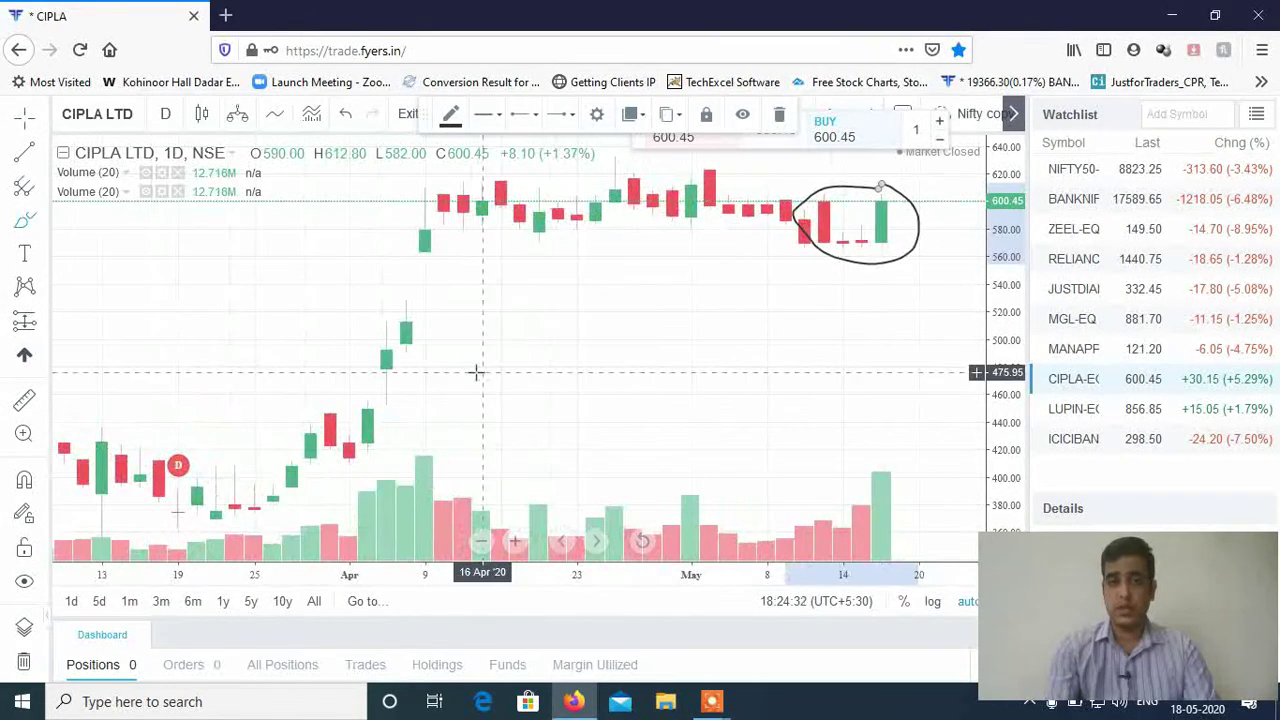
{"action": "left_click", "coordinate": [42, 226]}
{"action": "left_click", "coordinate": [92, 226]}
{"action": "left_click_drag", "start_coordinate": [500, 170], "coordinate": [957, 168]}
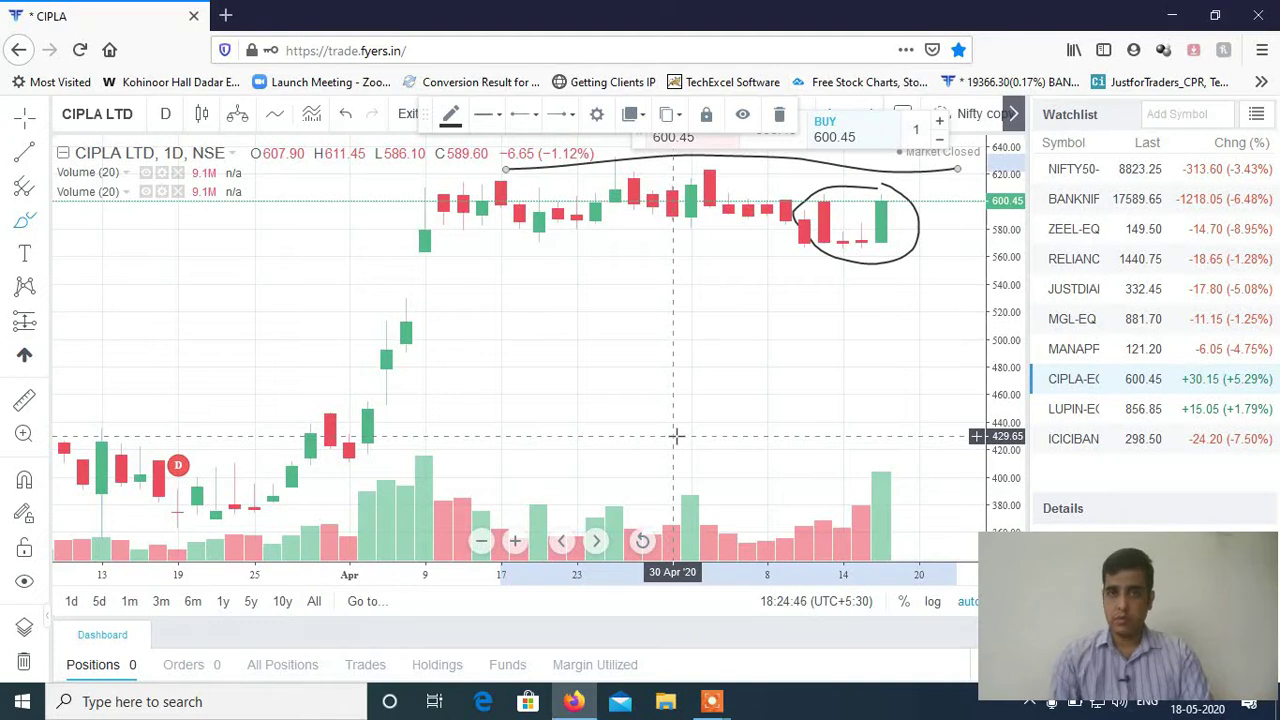
{"action": "left_click", "coordinate": [1120, 410]}
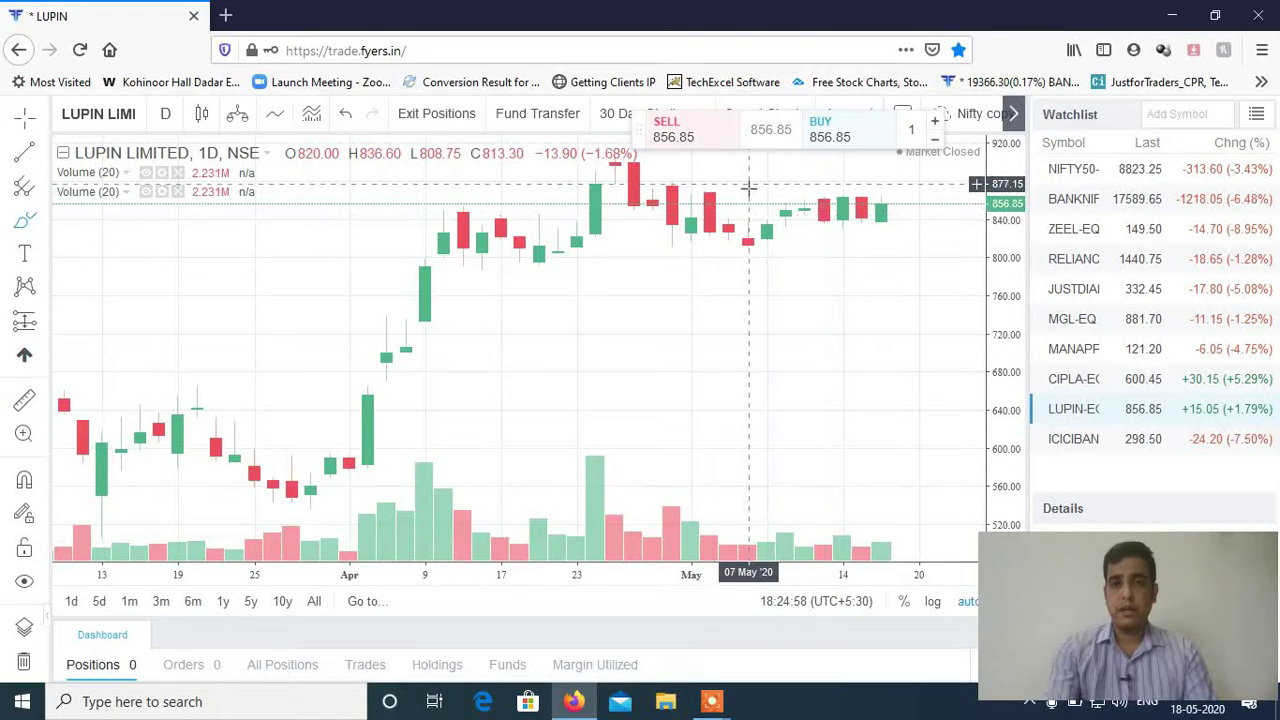
Brush lines above (~860) and below (~840) LUPIN's May candles, then open ICICIBANK
{"action": "mouse_move", "coordinate": [757, 197]}
{"action": "left_mouse_down"}
{"action": "mouse_move", "coordinate": [849, 177]}
{"action": "mouse_move", "coordinate": [902, 198]}
{"action": "left_mouse_up"}
{"action": "left_click_drag", "start_coordinate": [795, 228], "coordinate": [918, 226]}
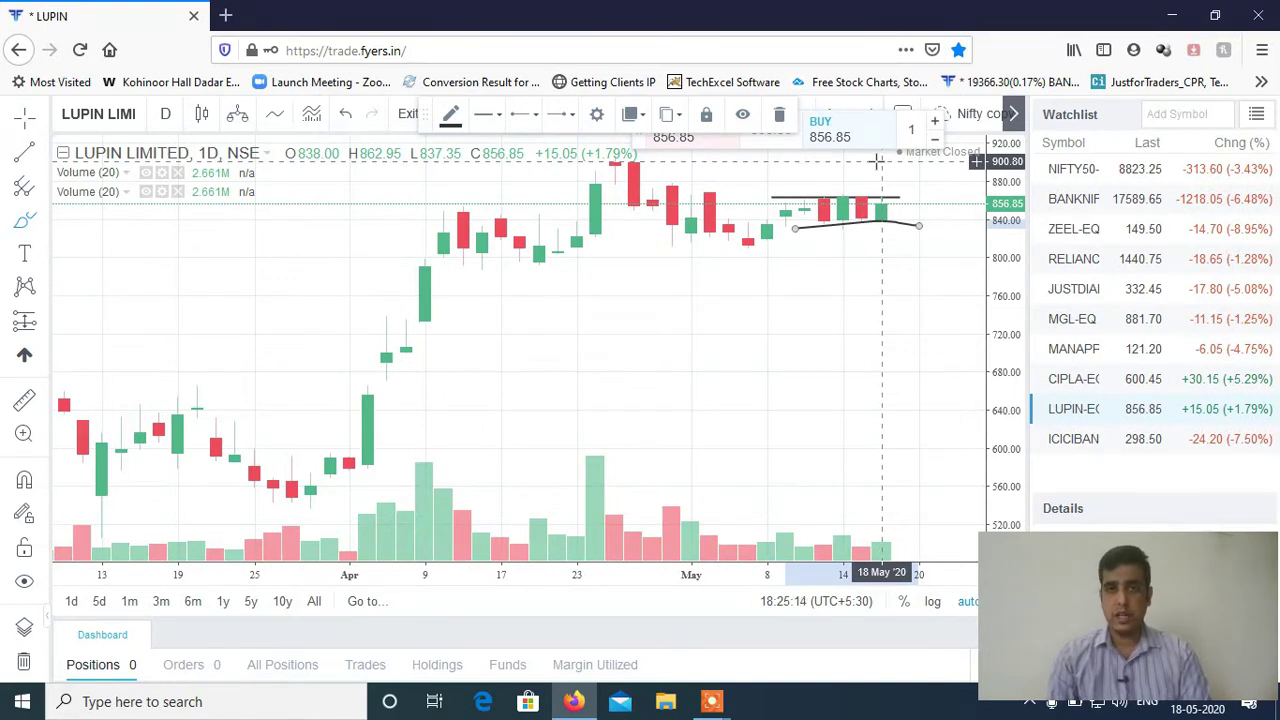
{"action": "left_click", "coordinate": [1095, 442]}
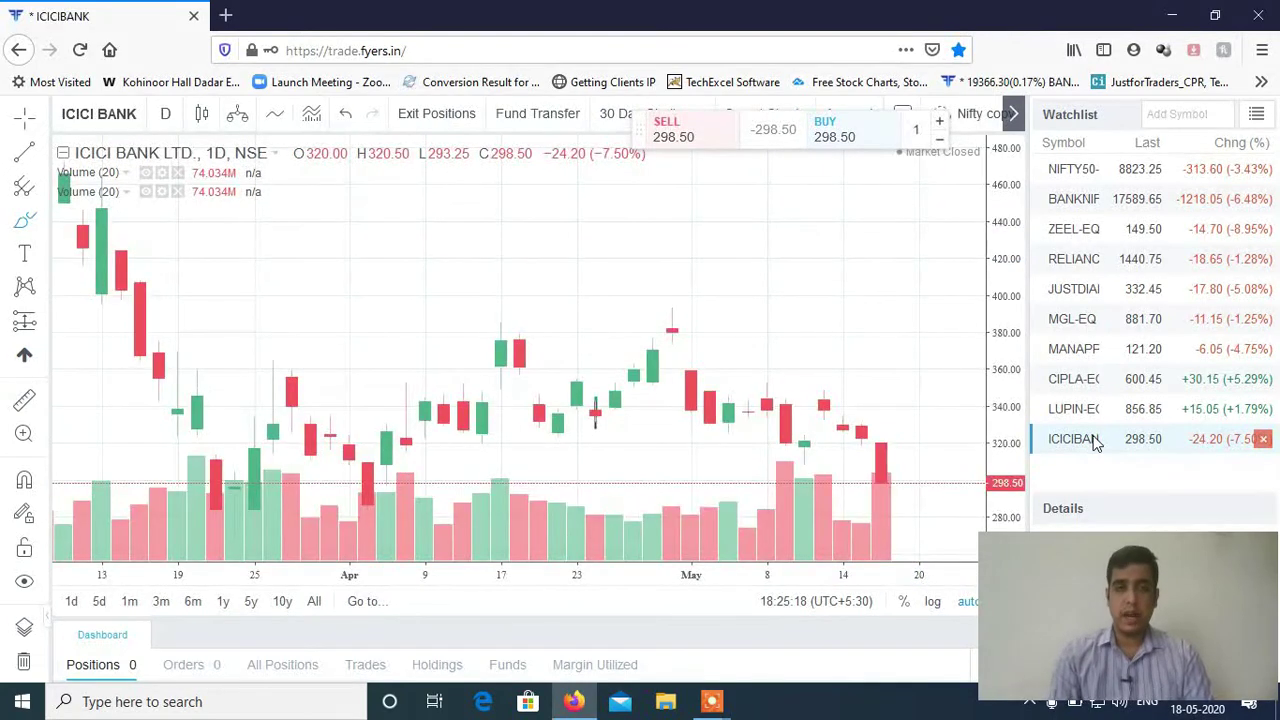
Draw a trend line from the 03 Apr low near 285 to about 321 around 21 May
{"action": "left_click", "coordinate": [44, 160]}
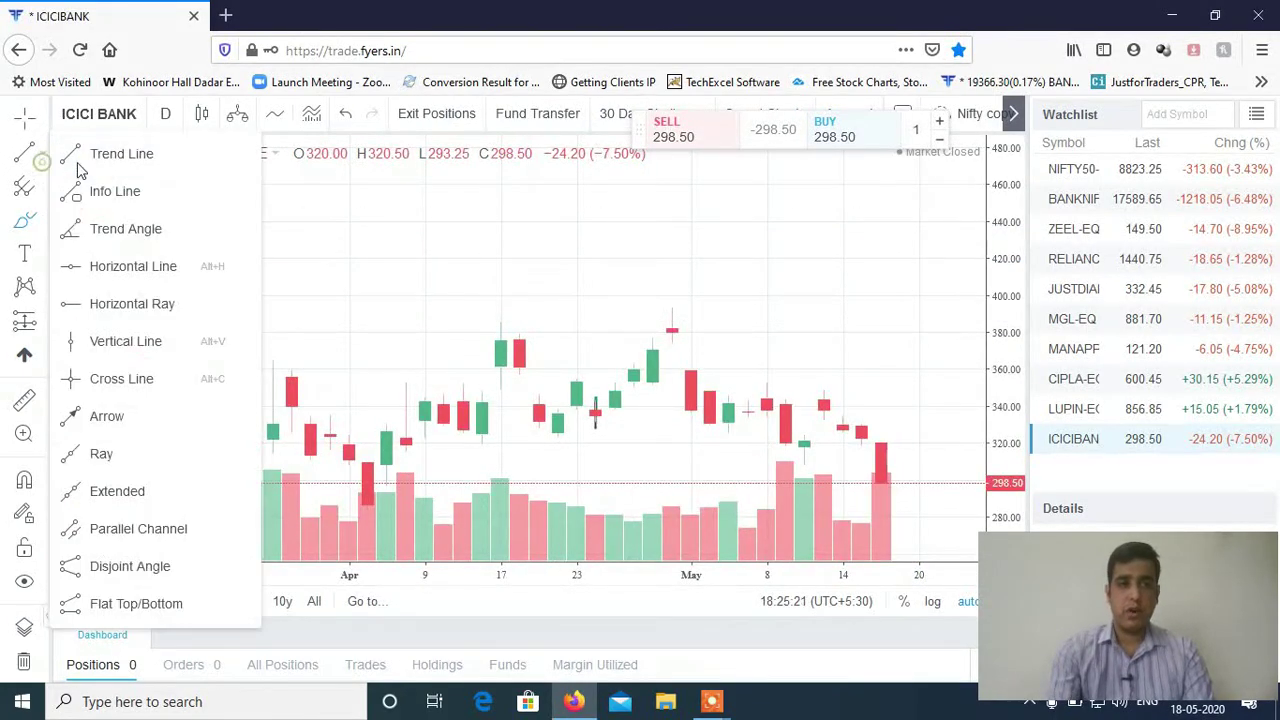
{"action": "left_click", "coordinate": [102, 160]}
{"action": "left_click", "coordinate": [368, 509]}
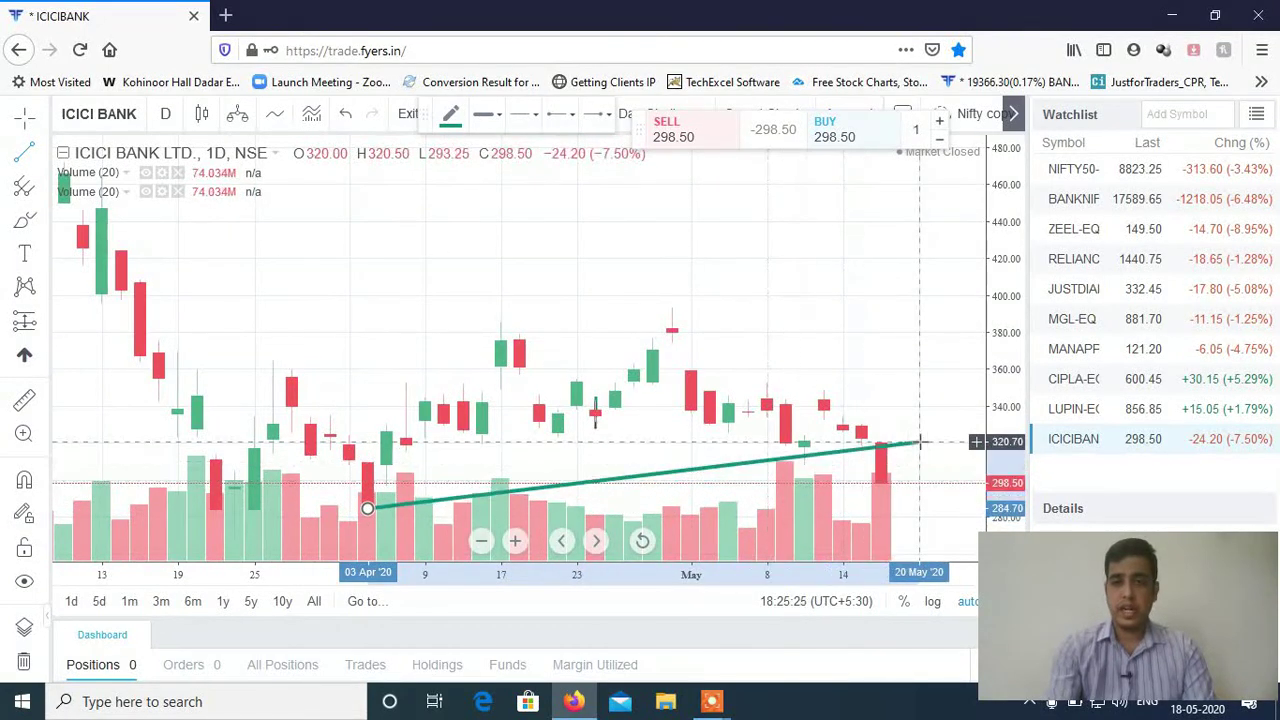
{"action": "left_click", "coordinate": [937, 441]}
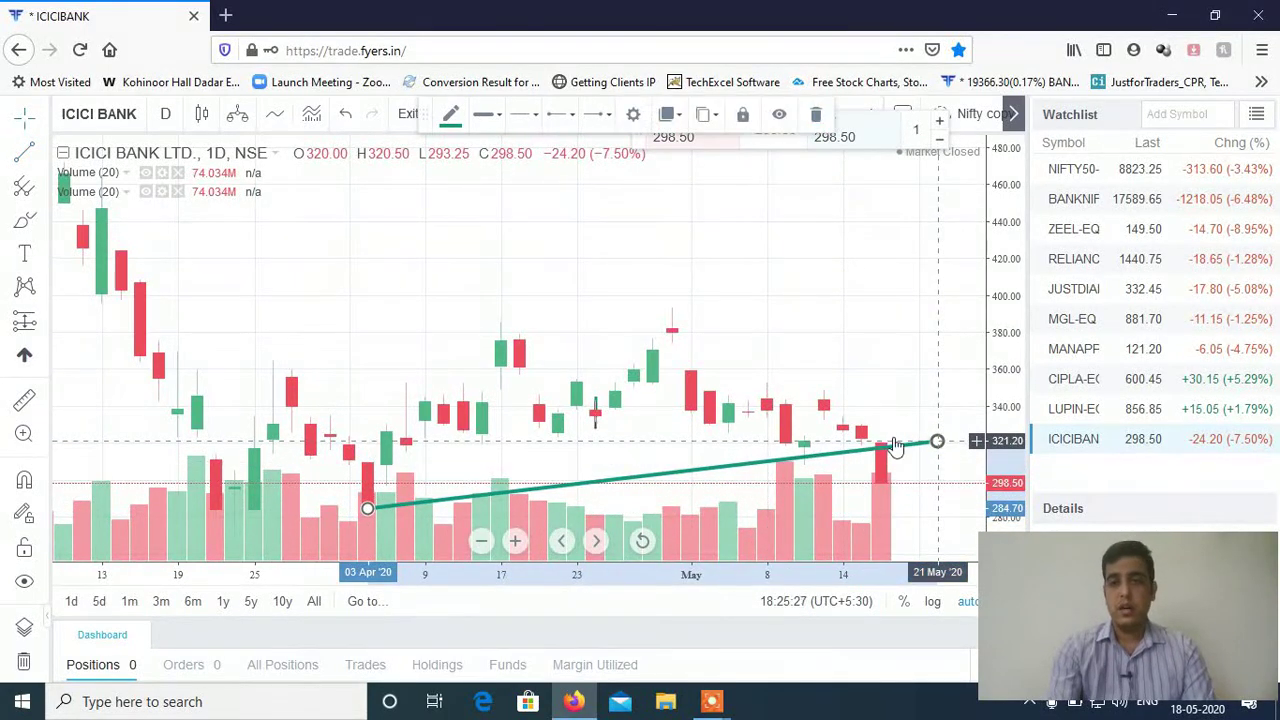